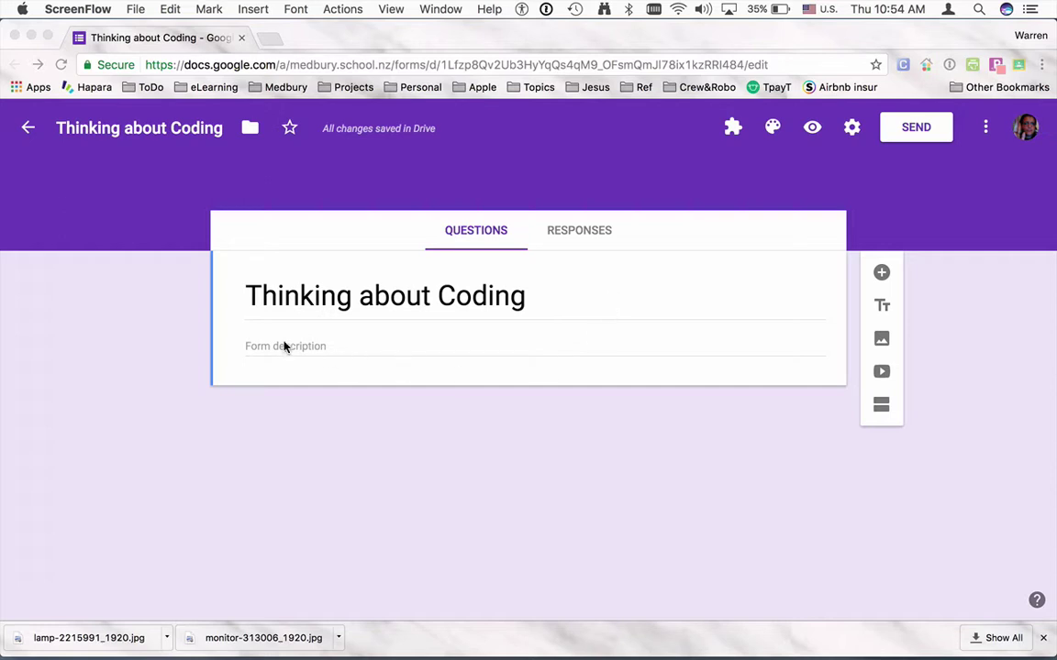
Add a new question titled 'Classes' and make it multiple choice.
{"action": "left_click", "coordinate": [881, 276]}
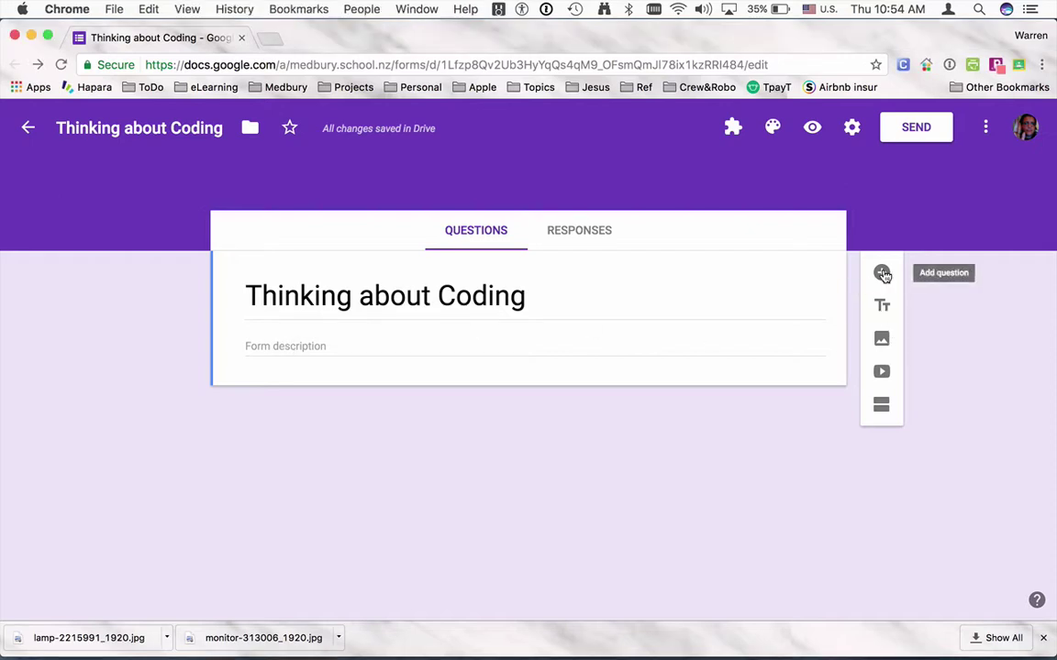
{"action": "left_click", "coordinate": [881, 275]}
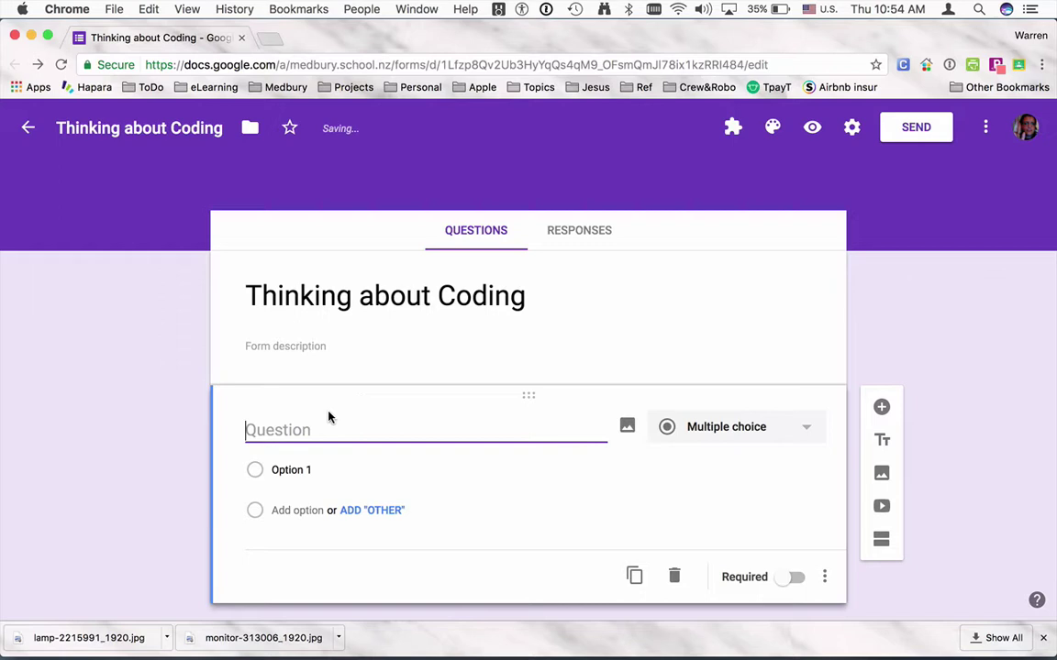
{"action": "type", "text": "Cla"}
{"action": "type", "text": "s"}
{"action": "key", "text": "BackSpace"}
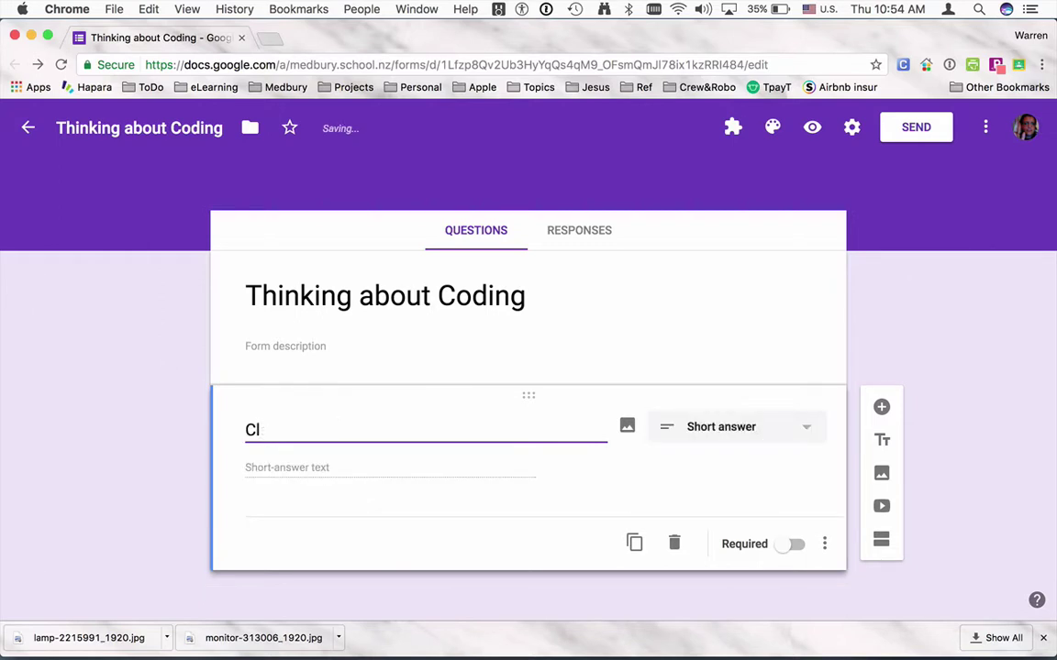
{"action": "type", "text": "asses"}
{"action": "left_click", "coordinate": [664, 429]}
{"action": "left_click", "coordinate": [703, 306]}
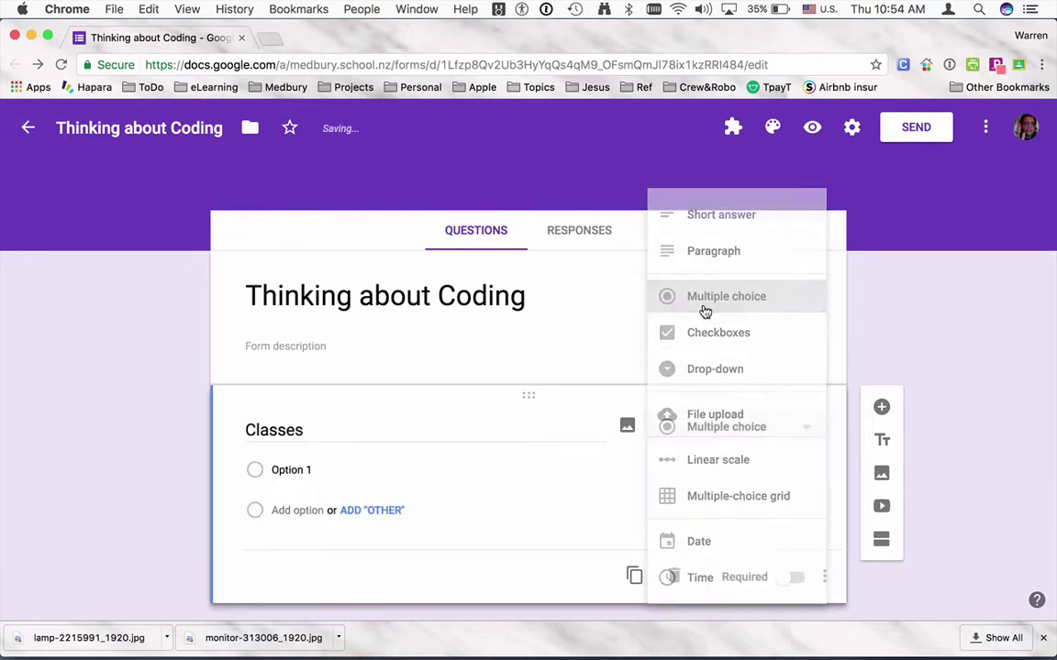
Enter the answer options 6P, 7MW and 7B for the Classes question.
{"action": "left_click", "coordinate": [299, 473]}
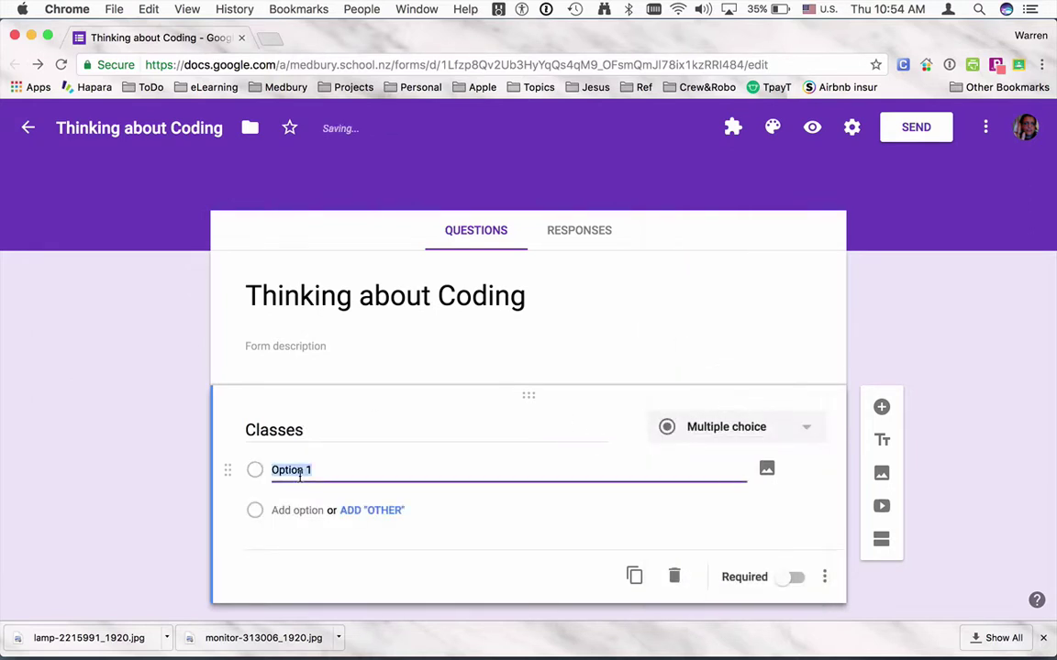
{"action": "type", "text": "6P"}
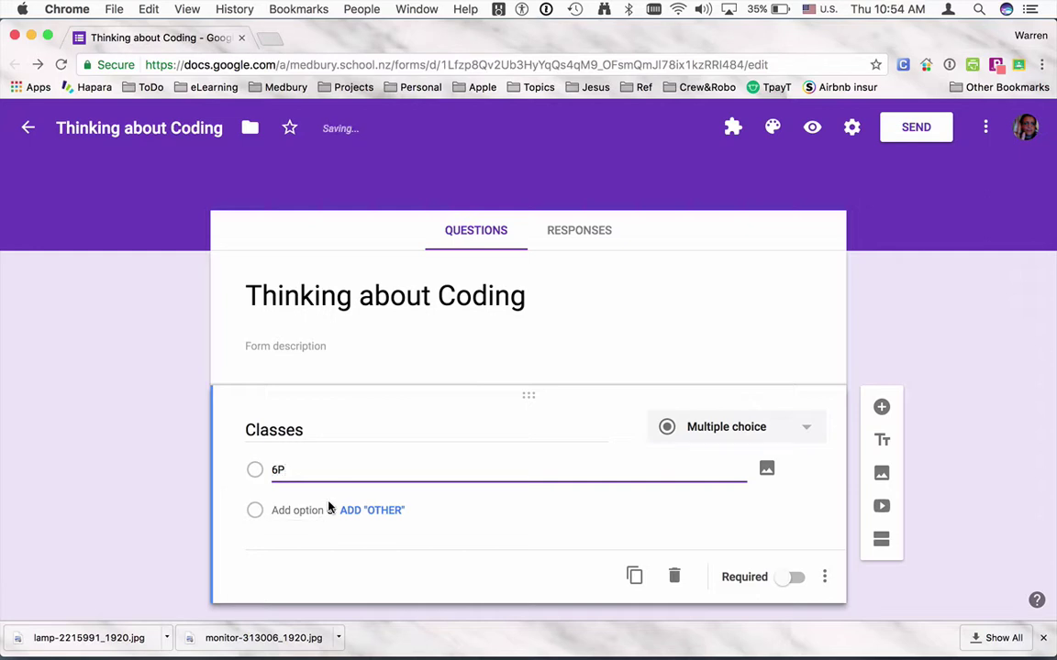
{"action": "key", "text": "Return"}
{"action": "type", "text": "7MW"}
{"action": "key", "text": "Return"}
{"action": "type", "text": "7B"}
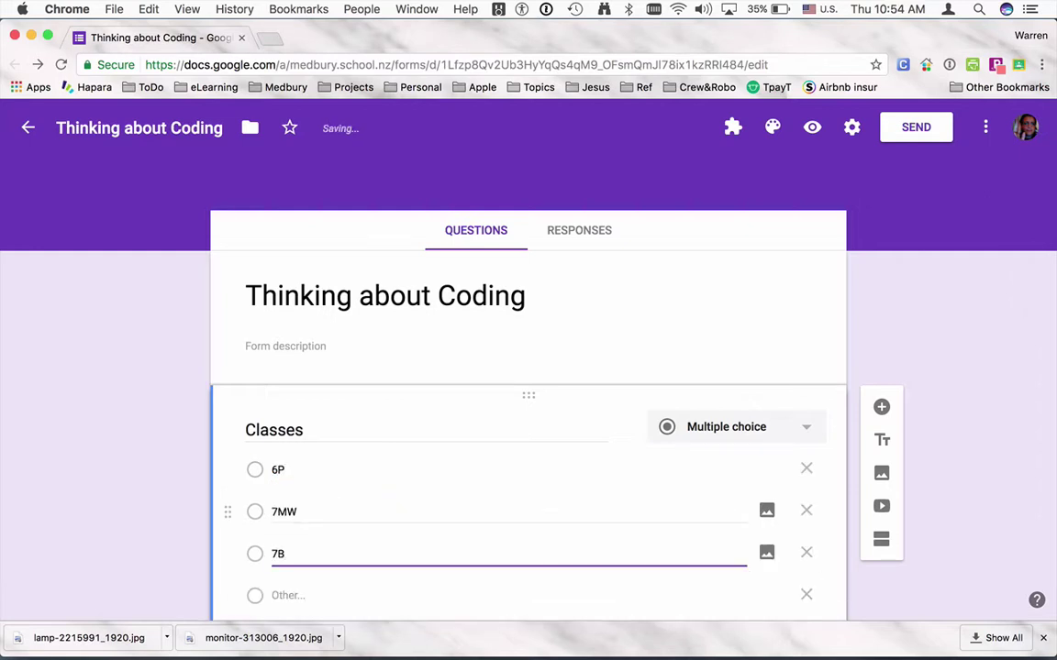
{"action": "scroll", "coordinate": [617, 470], "scroll_direction": "down", "scroll_amount": 2}
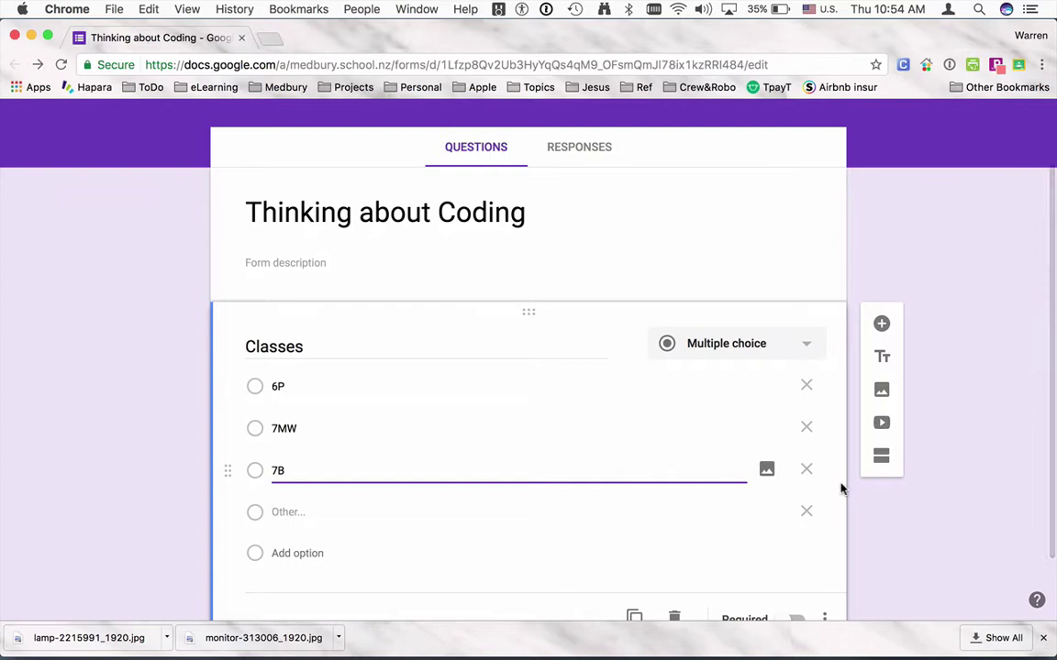
{"action": "left_click", "coordinate": [964, 475]}
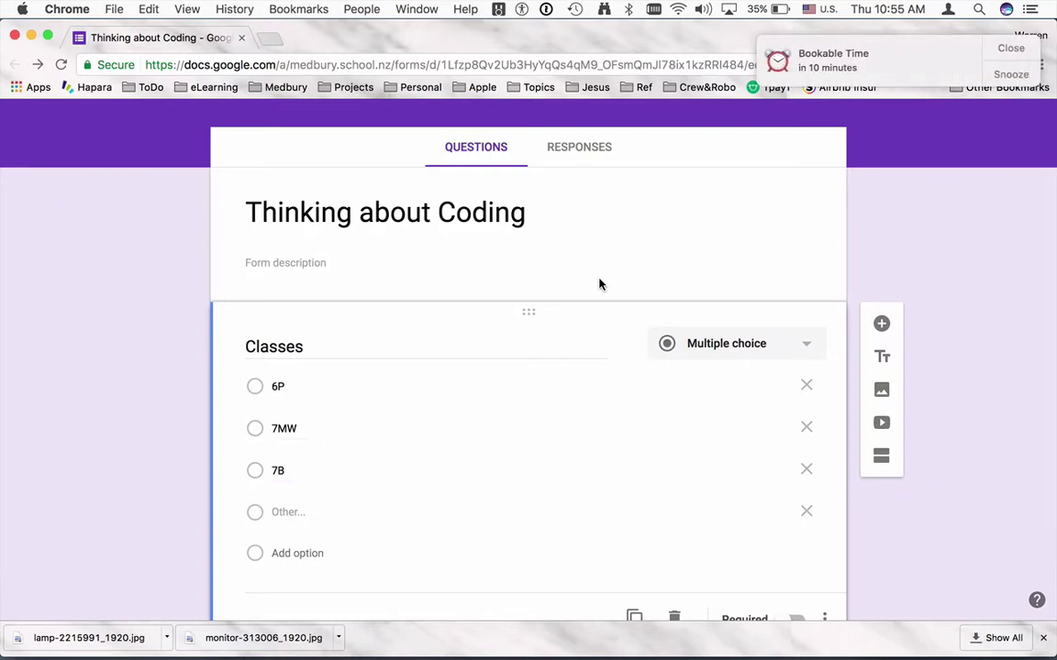
Preview the form, then switch off Accepting responses in the Responses view.
{"action": "scroll", "coordinate": [570, 153], "scroll_direction": "up", "scroll_amount": 2}
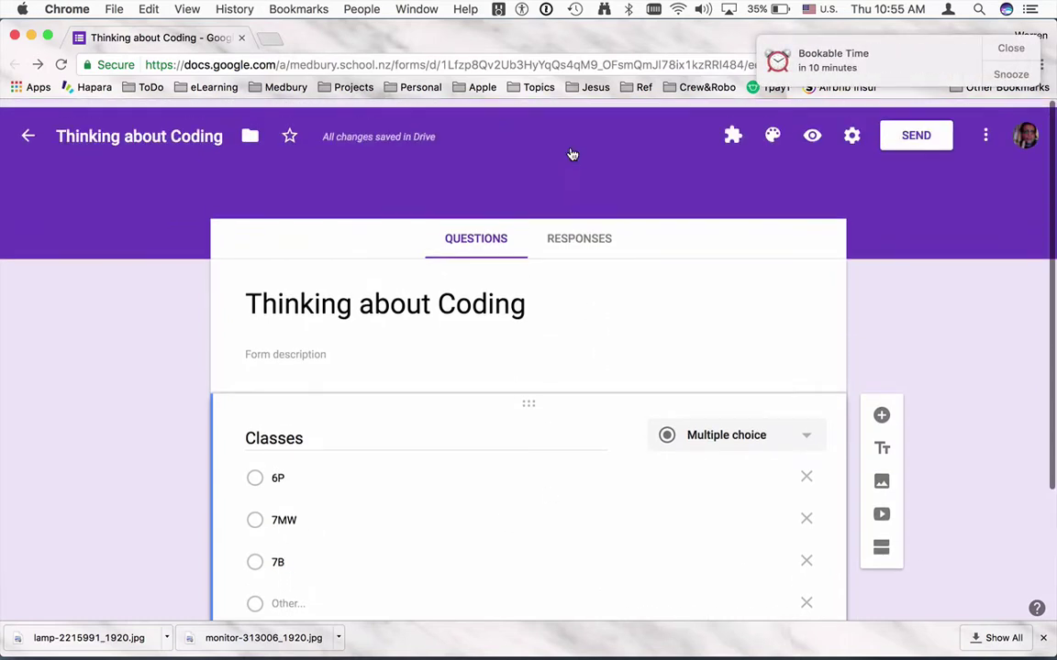
{"action": "left_click", "coordinate": [812, 136]}
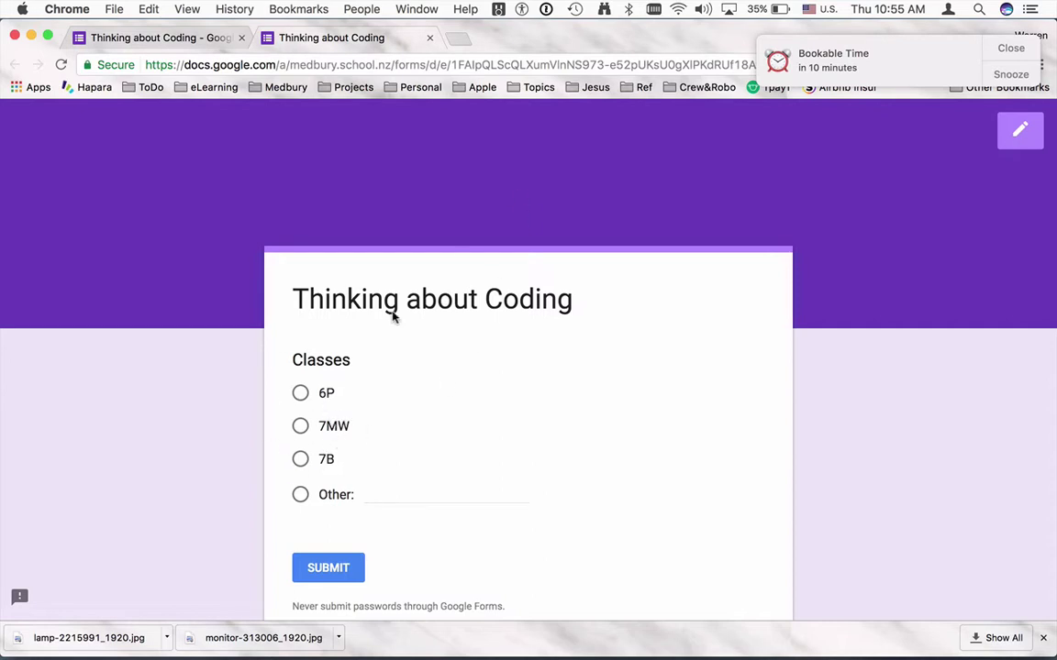
{"action": "left_click", "coordinate": [182, 38]}
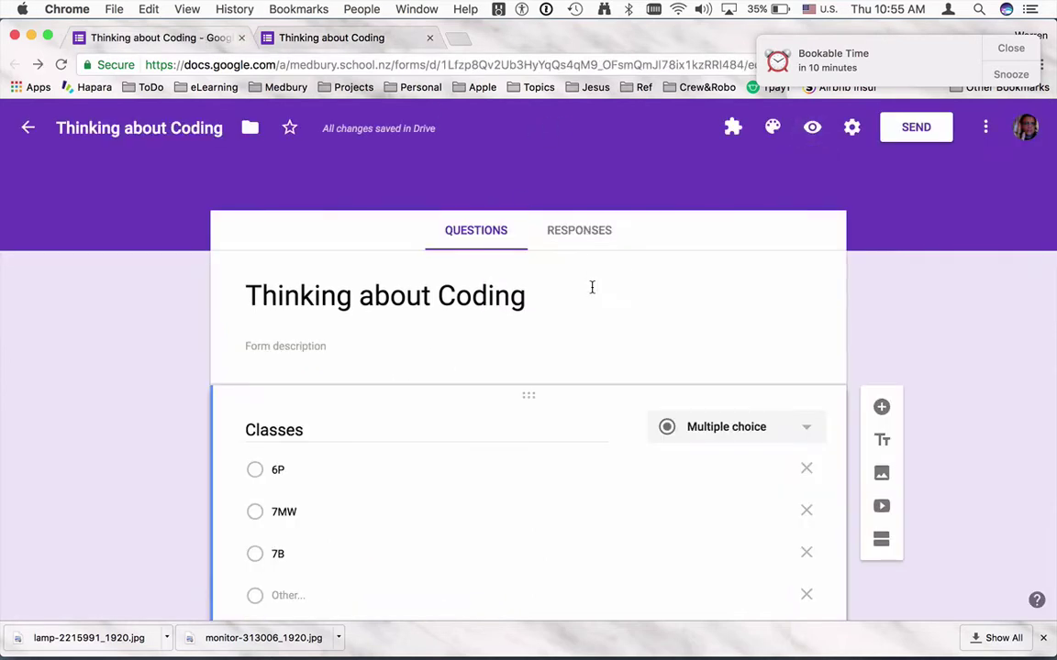
{"action": "left_click", "coordinate": [581, 233]}
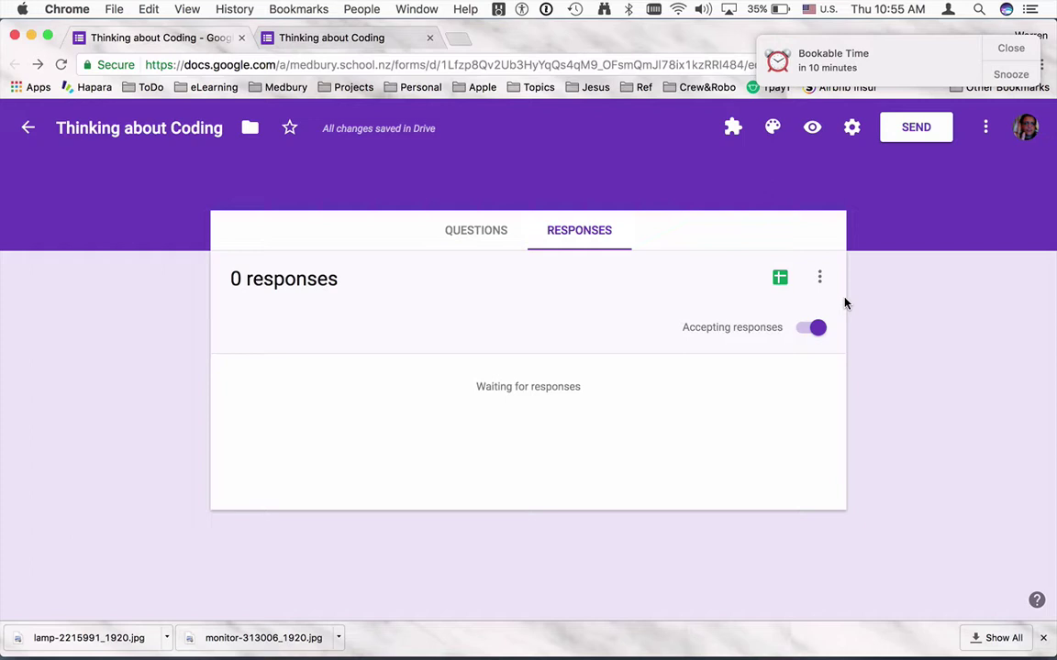
{"action": "left_click", "coordinate": [800, 330]}
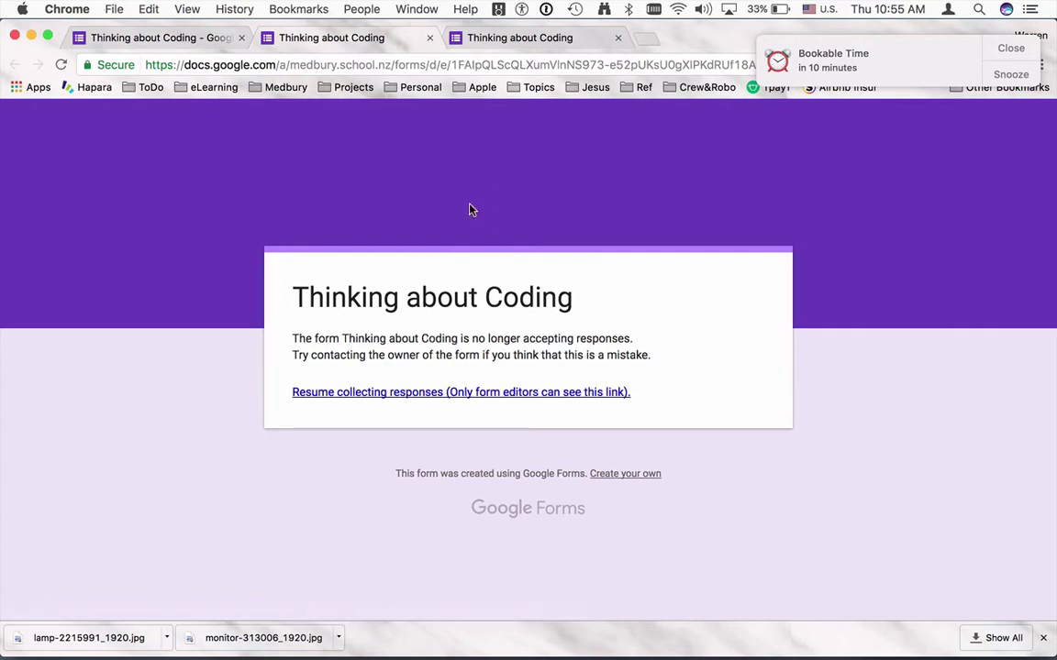
Close the extra form preview tabs and return to editing the questions.
{"action": "left_click", "coordinate": [429, 38]}
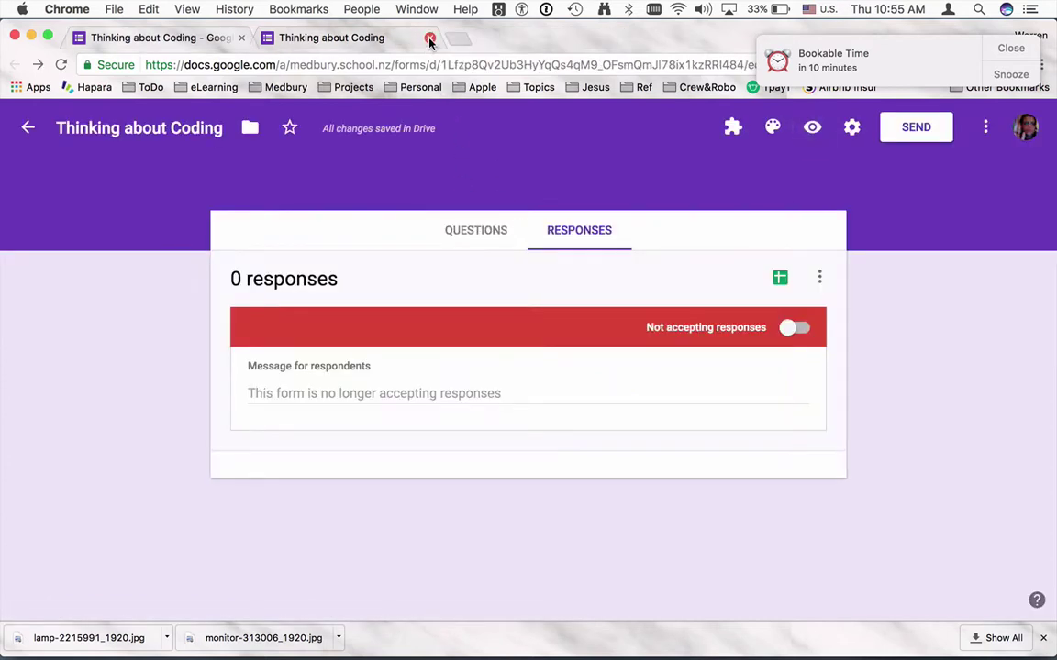
{"action": "left_click", "coordinate": [429, 38]}
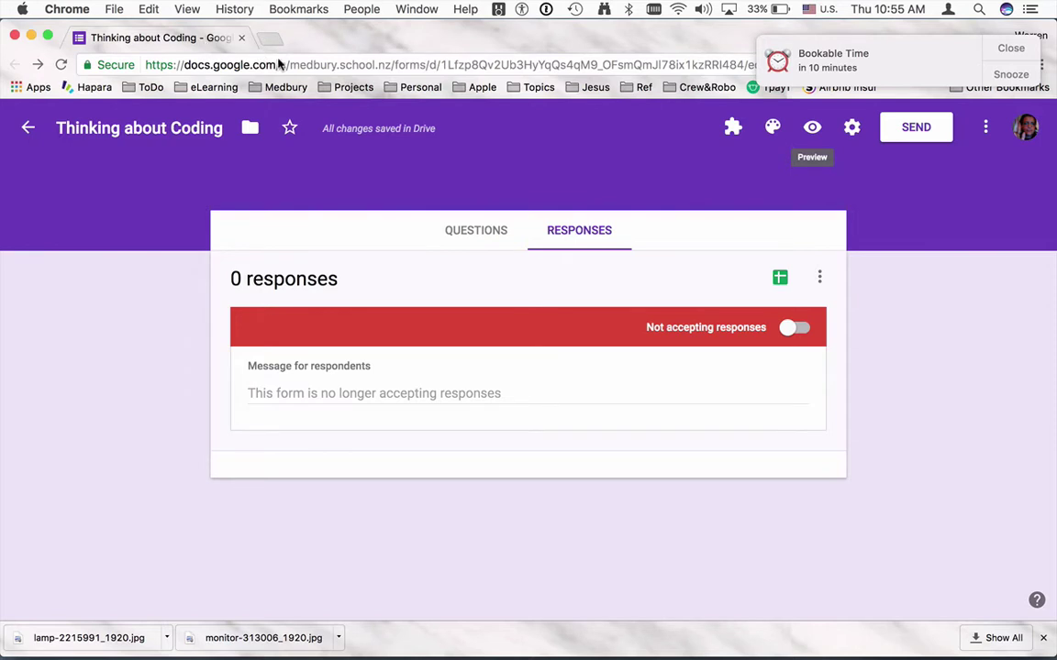
{"action": "left_click", "coordinate": [461, 228]}
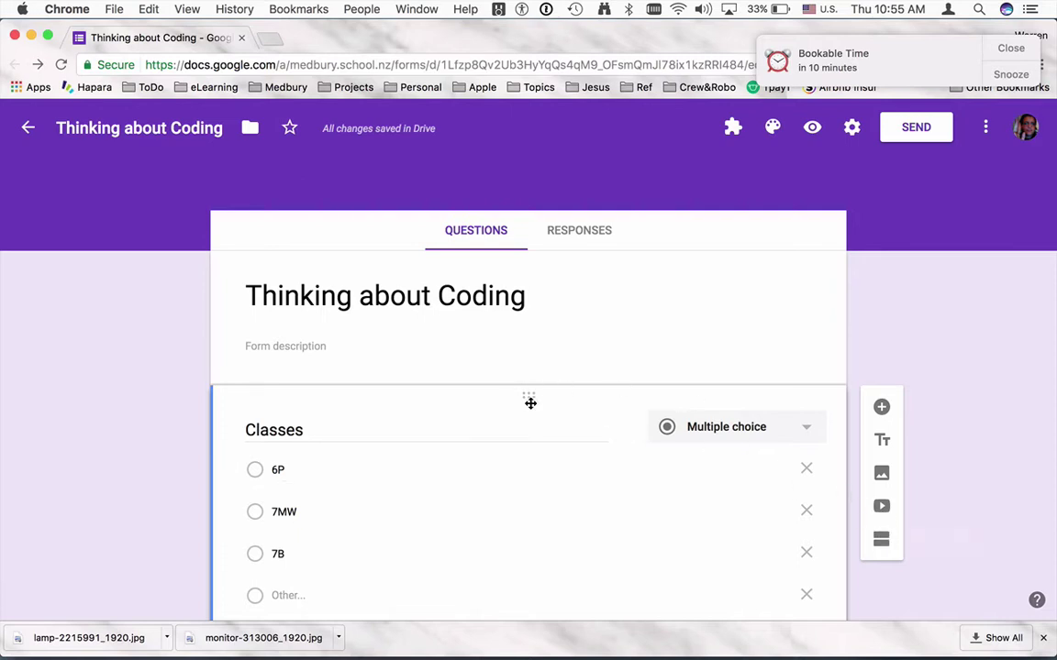
Add a second section to the form titled 'Test Questions'.
{"action": "left_click", "coordinate": [880, 538]}
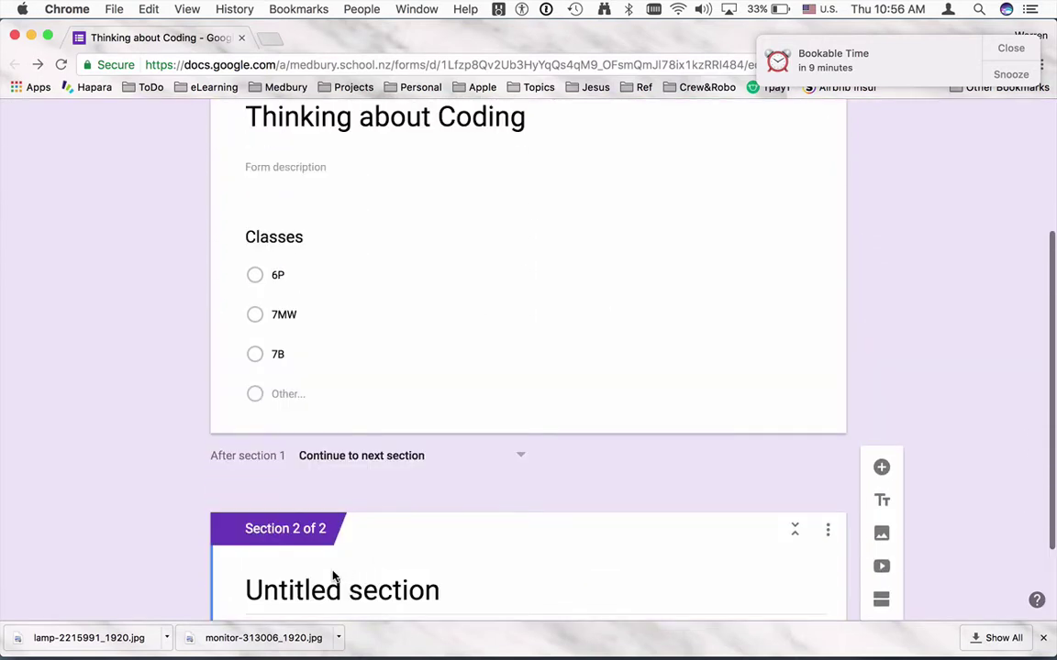
{"action": "left_click", "coordinate": [333, 590]}
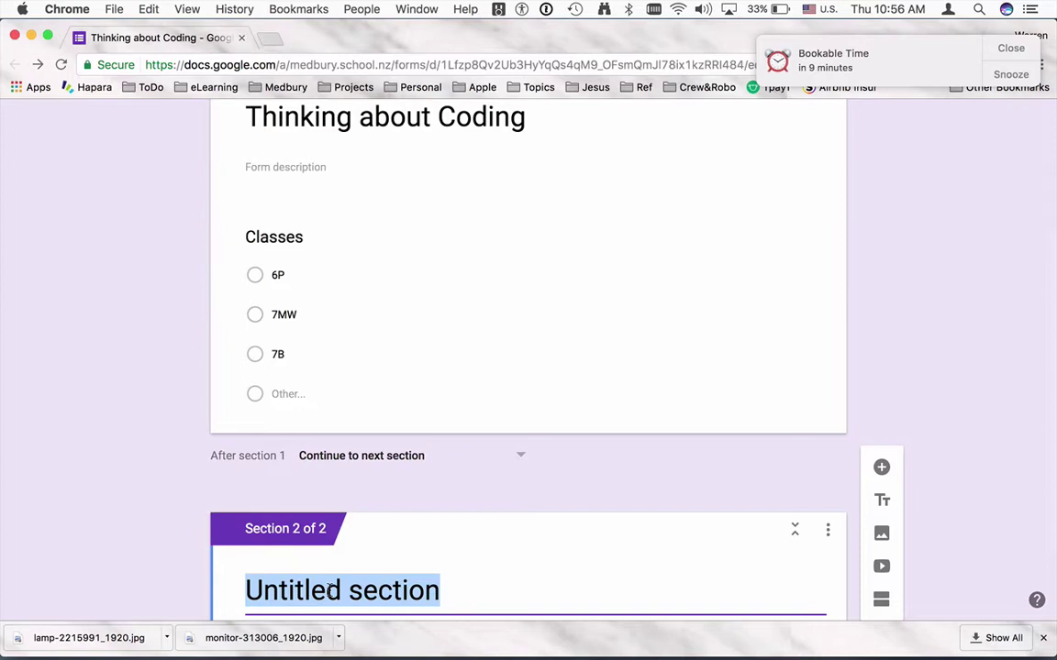
{"action": "type", "text": "Test"}
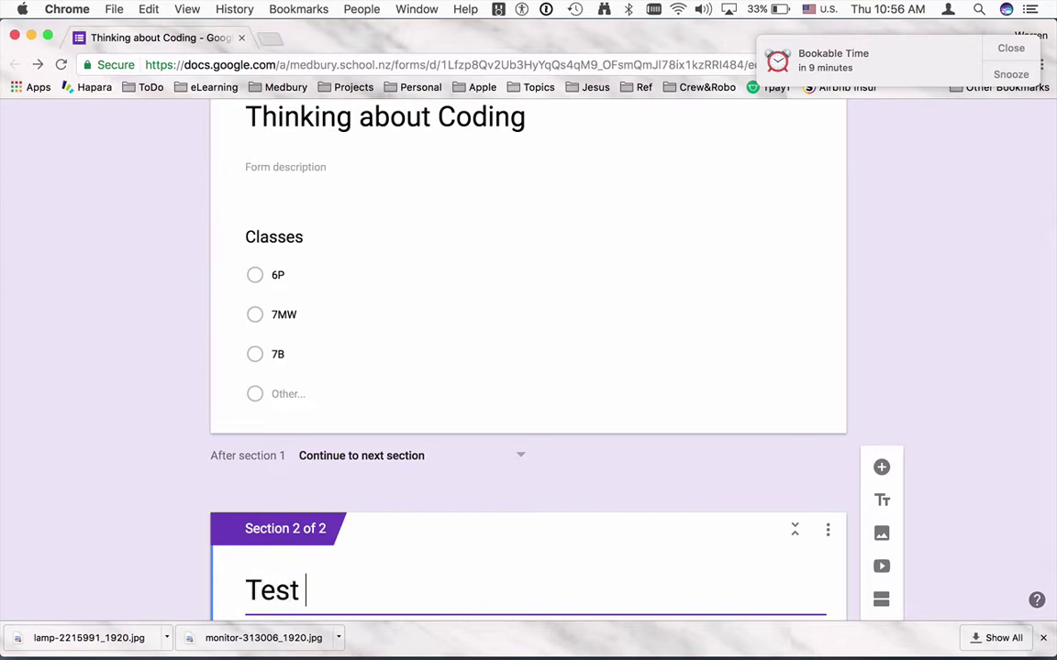
{"action": "type", "text": " Questions"}
Rename the Classes question to 'Password' and make it a required short-answer question.
{"action": "left_click", "coordinate": [295, 238]}
{"action": "type", "text": "Pa"}
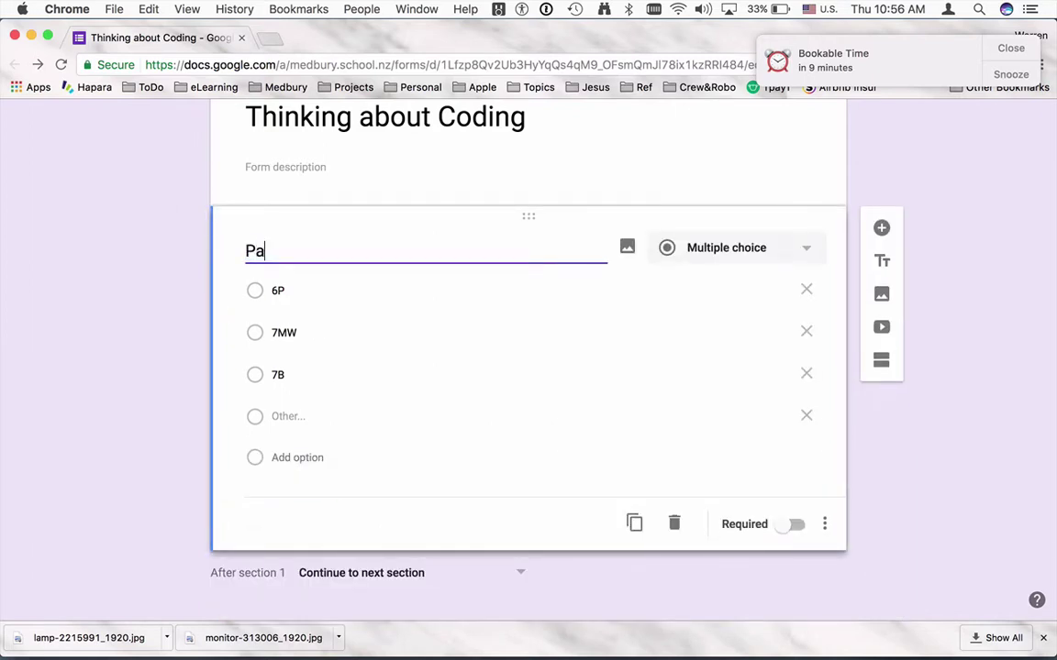
{"action": "type", "text": "ssword"}
{"action": "left_click", "coordinate": [744, 260]}
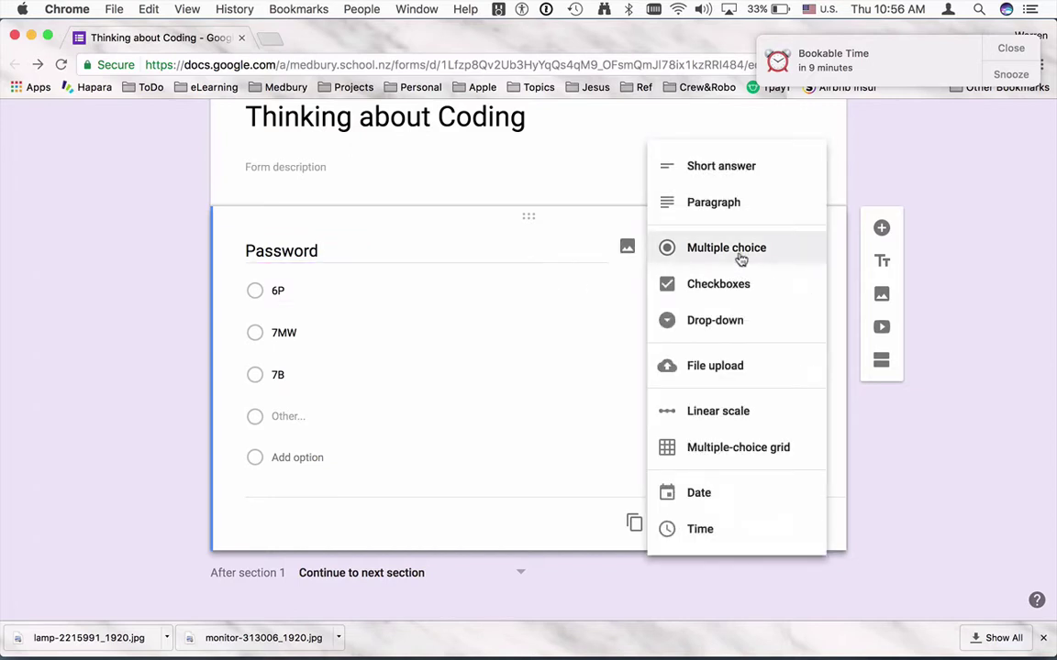
{"action": "left_click", "coordinate": [728, 179]}
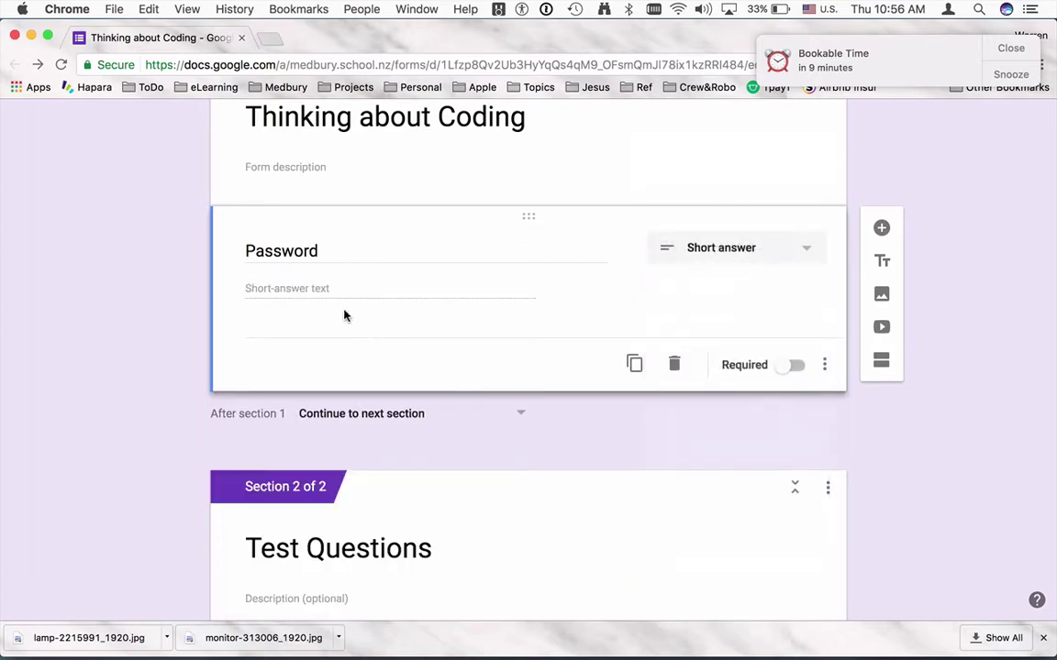
{"action": "left_click", "coordinate": [794, 366]}
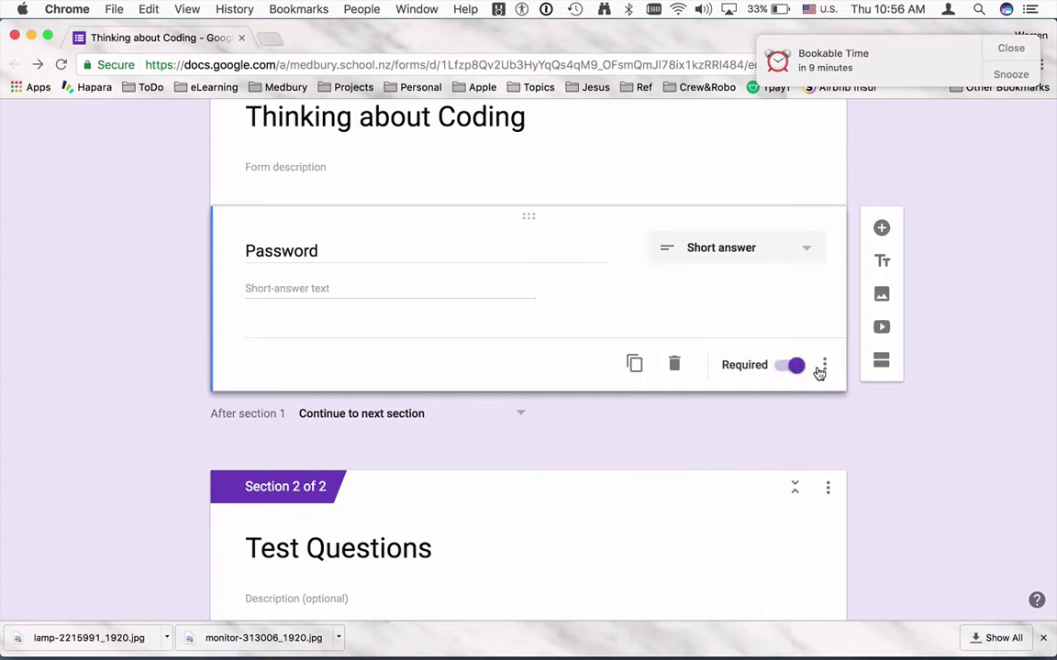
{"action": "left_click", "coordinate": [824, 366]}
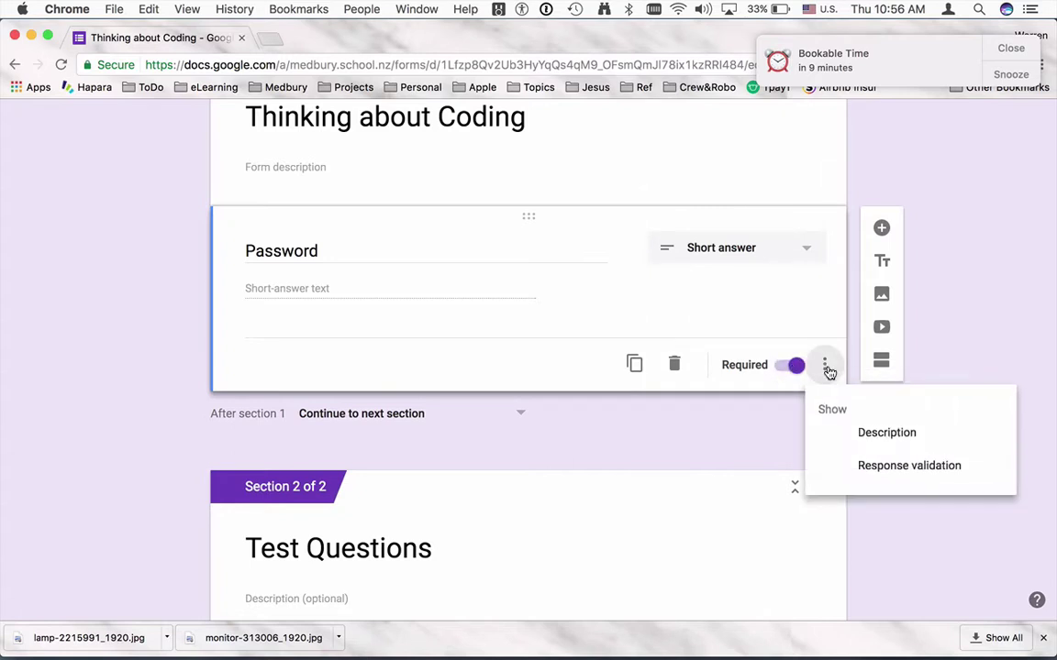
Add Text > Contains validation requiring the chosen password, with error text 'Incorrect Password'.
{"action": "left_click", "coordinate": [902, 470]}
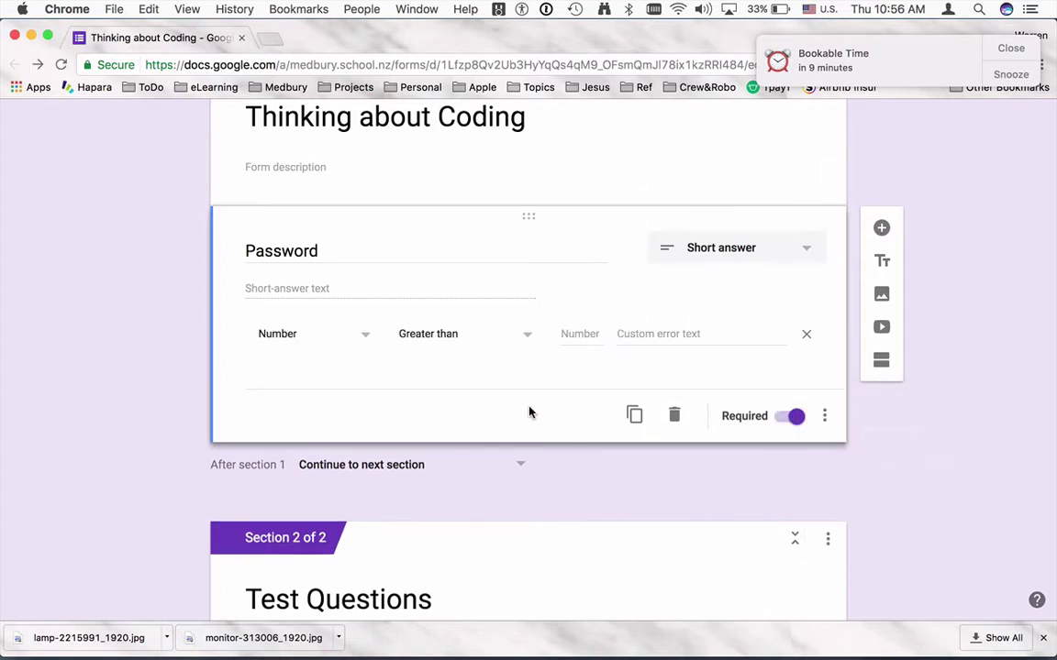
{"action": "left_click", "coordinate": [321, 345]}
{"action": "left_click", "coordinate": [318, 368]}
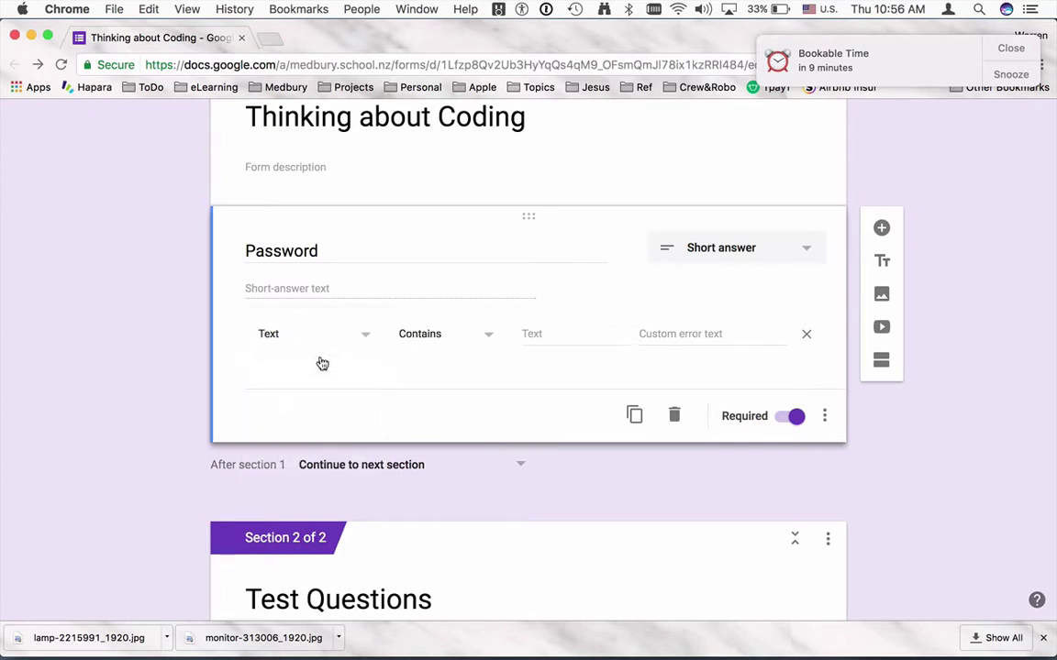
{"action": "left_click", "coordinate": [570, 333]}
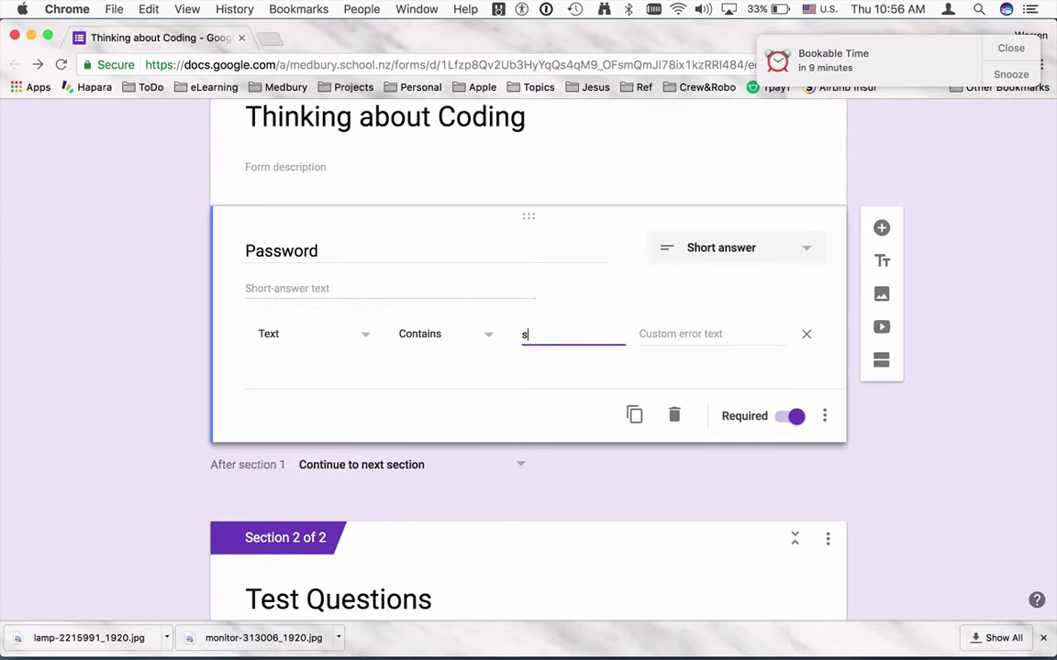
{"action": "left_click", "coordinate": [705, 336]}
{"action": "type", "text": "Incorrec"}
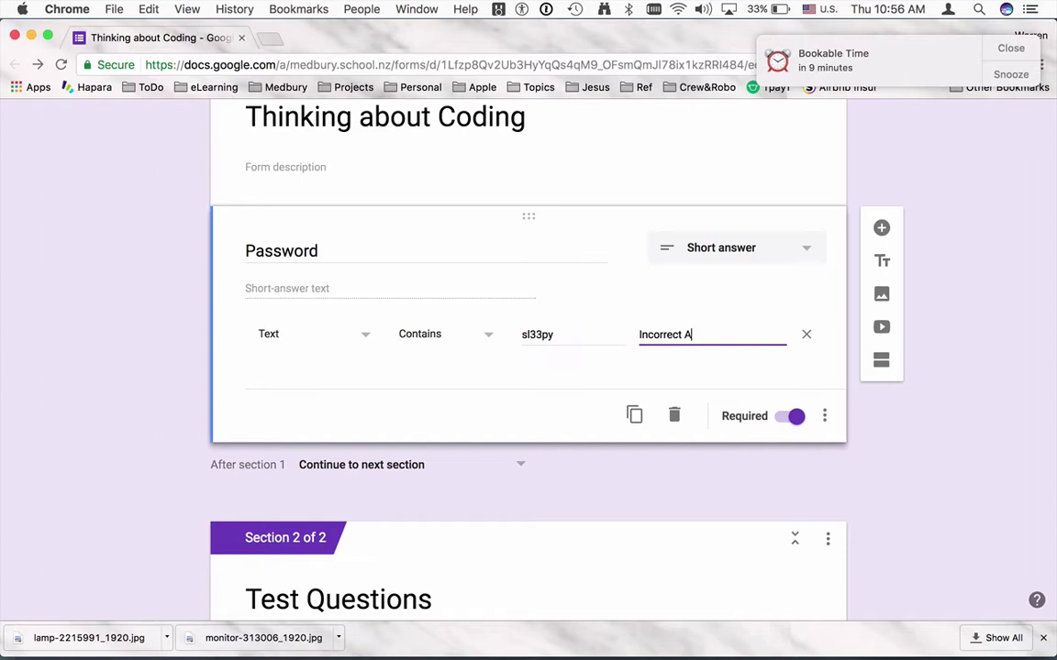
{"action": "type", "text": "t Password"}
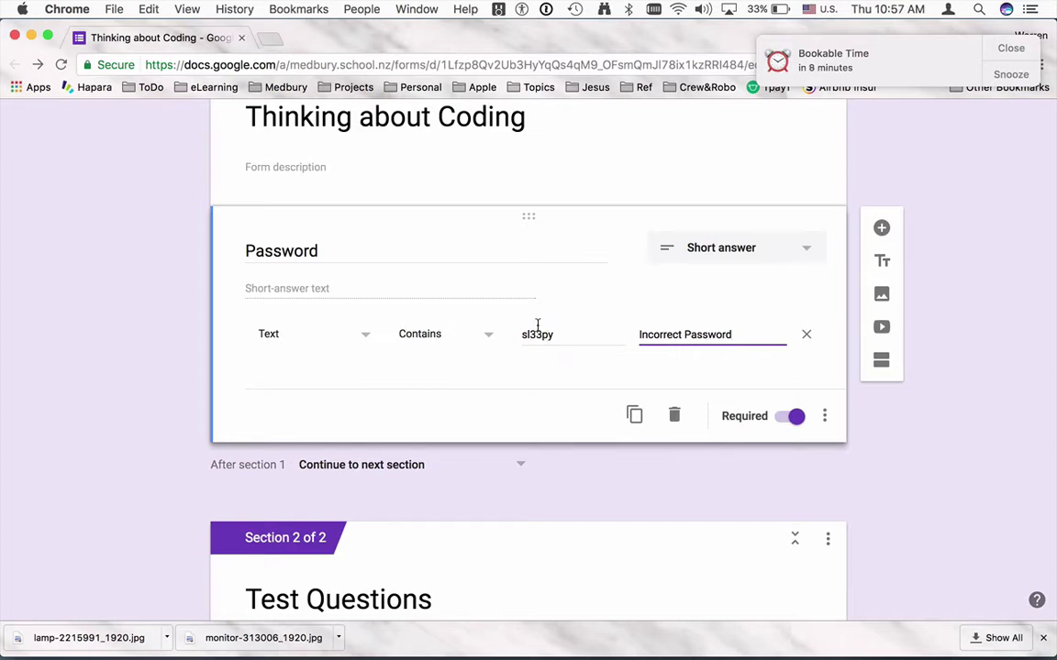
{"action": "left_click_drag", "start_coordinate": [562, 334], "coordinate": [517, 334]}
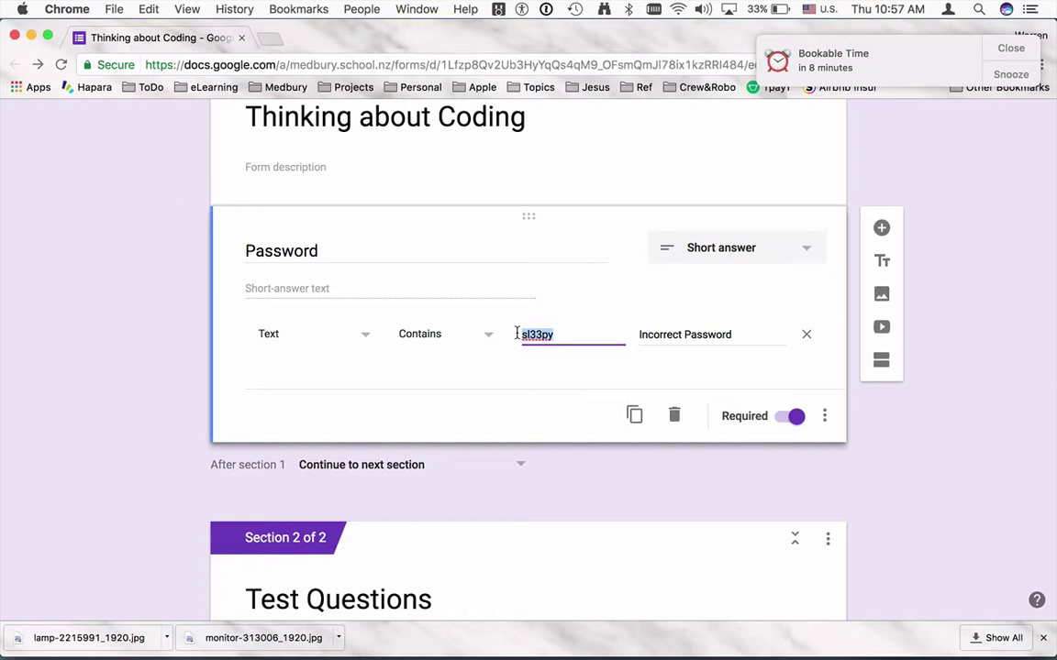
Turn Accepting responses back on and return to the Questions view.
{"action": "scroll", "coordinate": [517, 334], "scroll_direction": "up", "scroll_amount": 5}
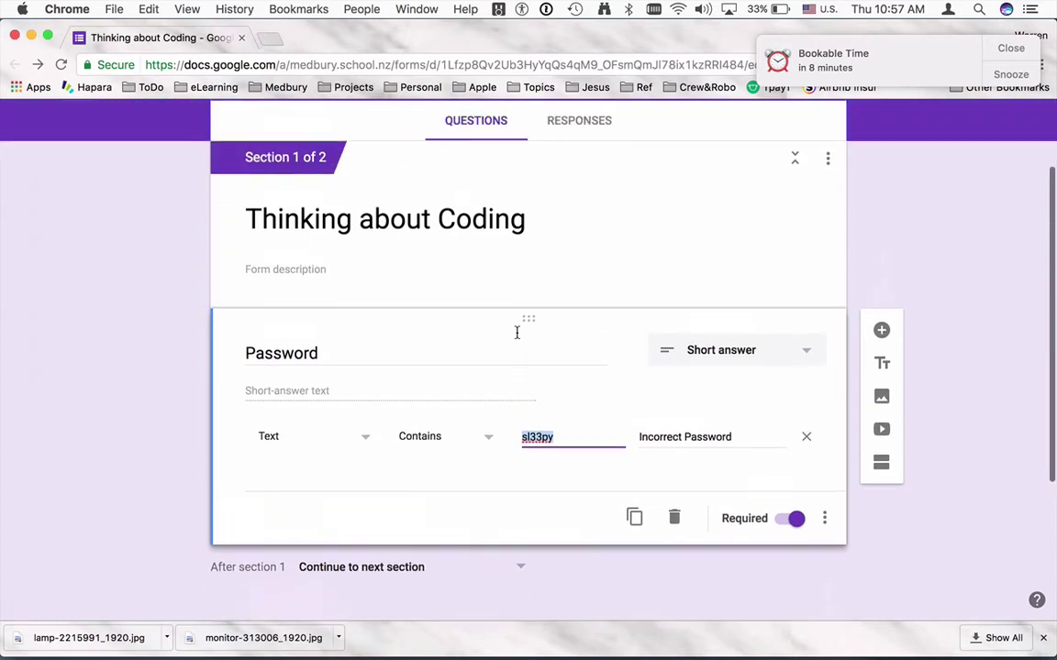
{"action": "left_click", "coordinate": [812, 118]}
{"action": "key", "text": "super+w"}
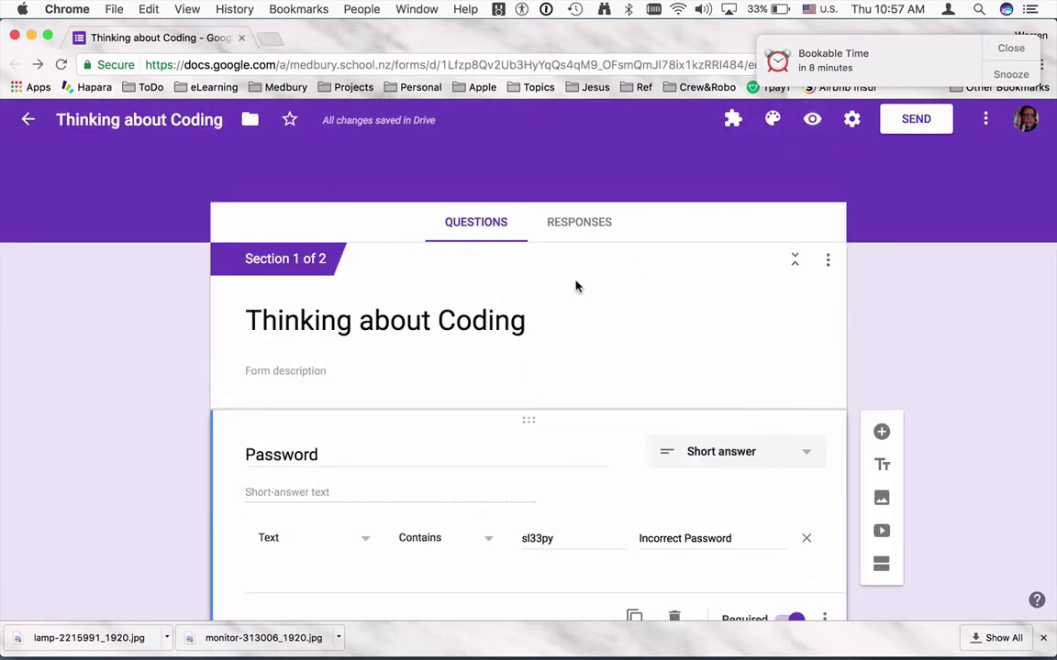
{"action": "left_click", "coordinate": [578, 231]}
{"action": "left_click", "coordinate": [798, 338]}
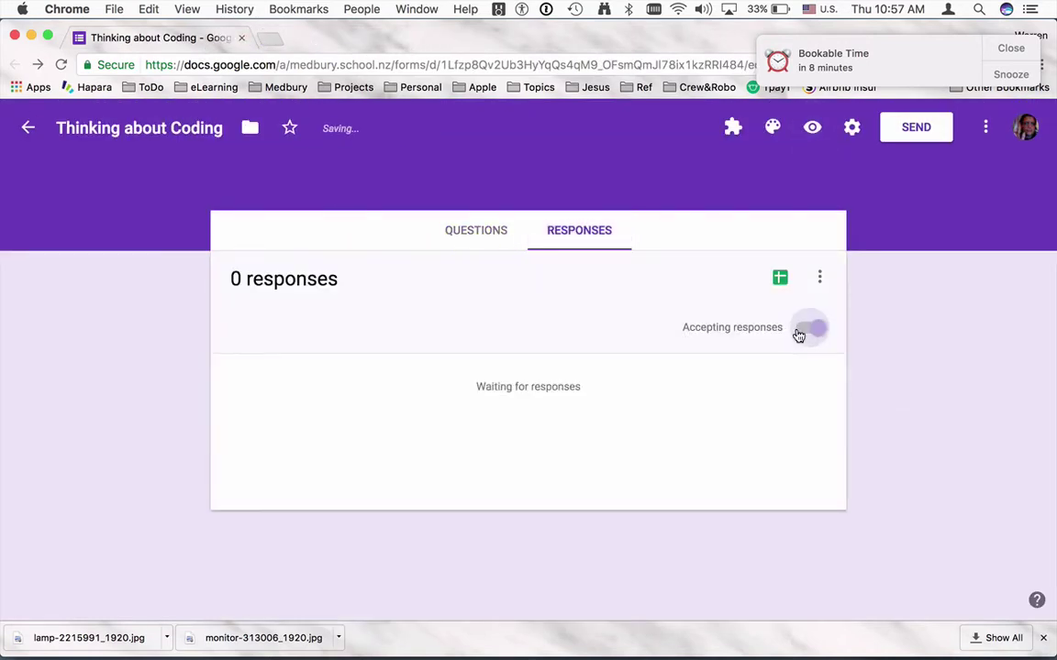
{"action": "left_click", "coordinate": [495, 233]}
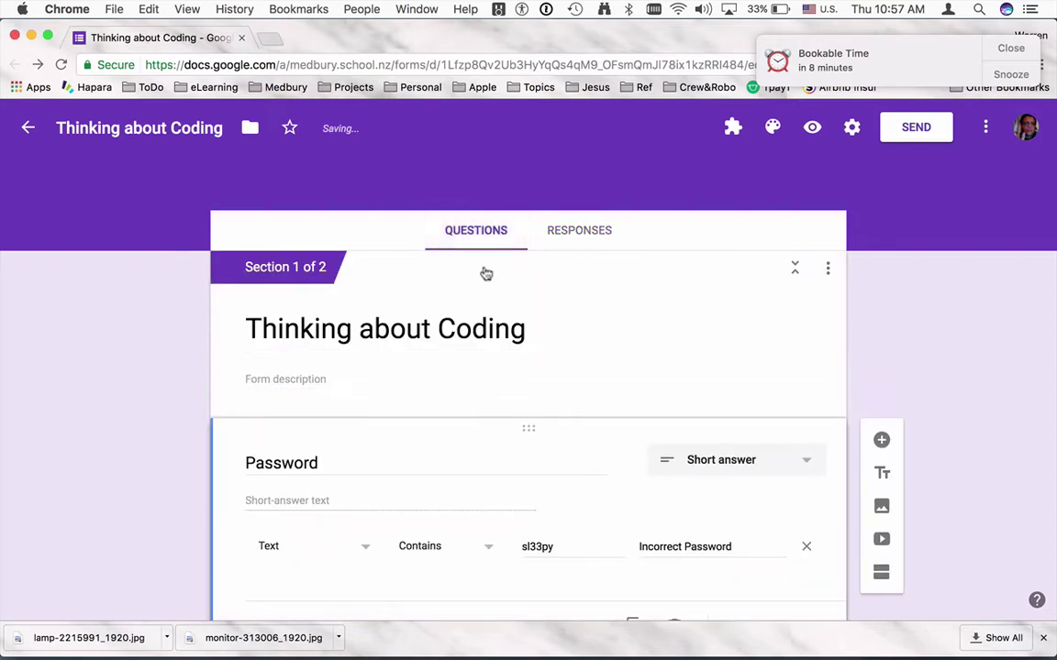
{"action": "scroll", "coordinate": [302, 431], "scroll_direction": "down", "scroll_amount": 1}
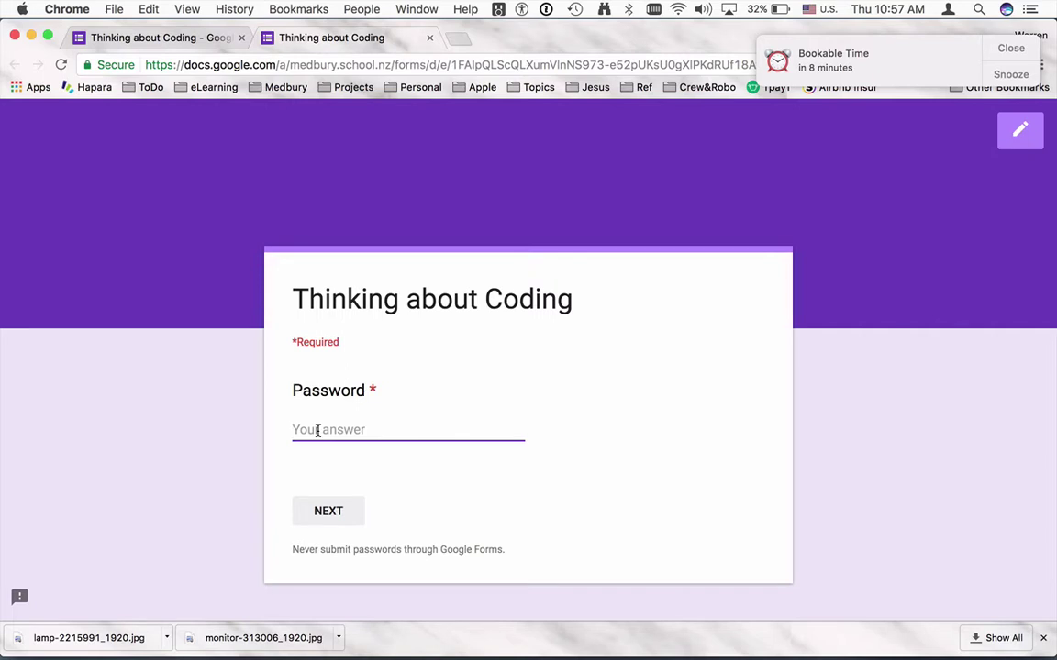
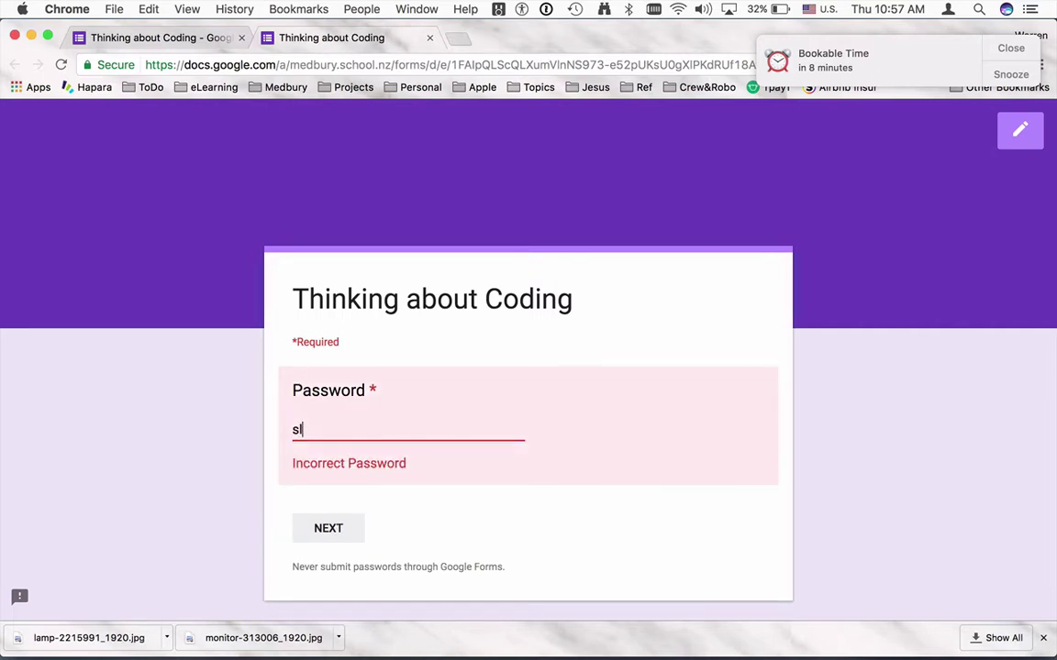
On the live form, enter a wrong password, correct it to the set one, and continue.
{"action": "key", "text": "BackSpace"}
{"action": "key", "text": "BackSpace"}
{"action": "key", "text": "BackSpace"}
{"action": "key", "text": "BackSpace"}
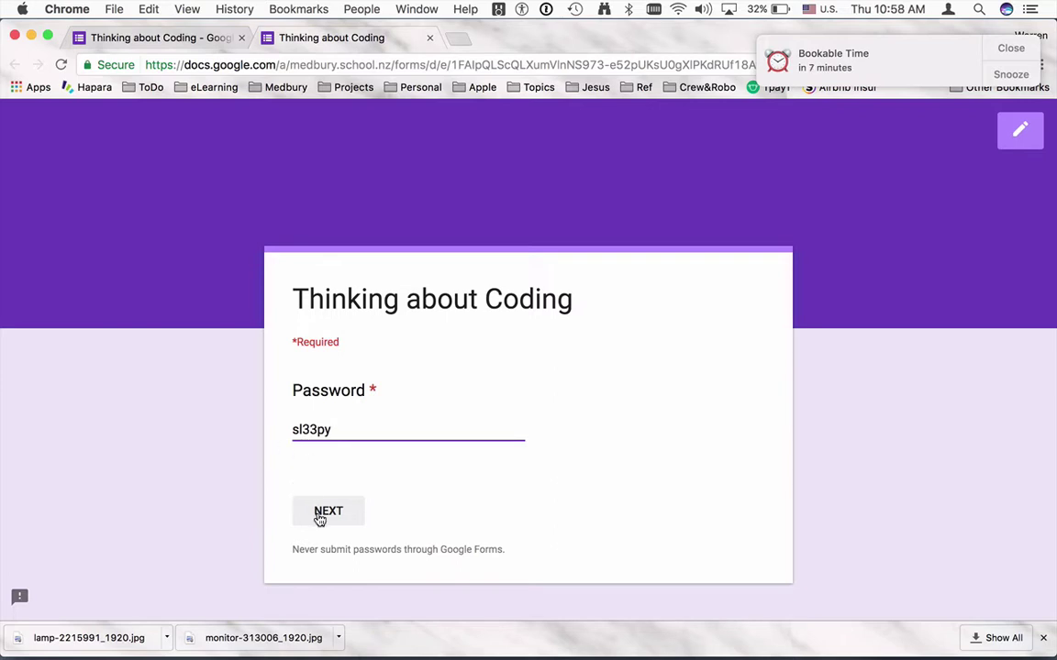
{"action": "left_click", "coordinate": [319, 516]}
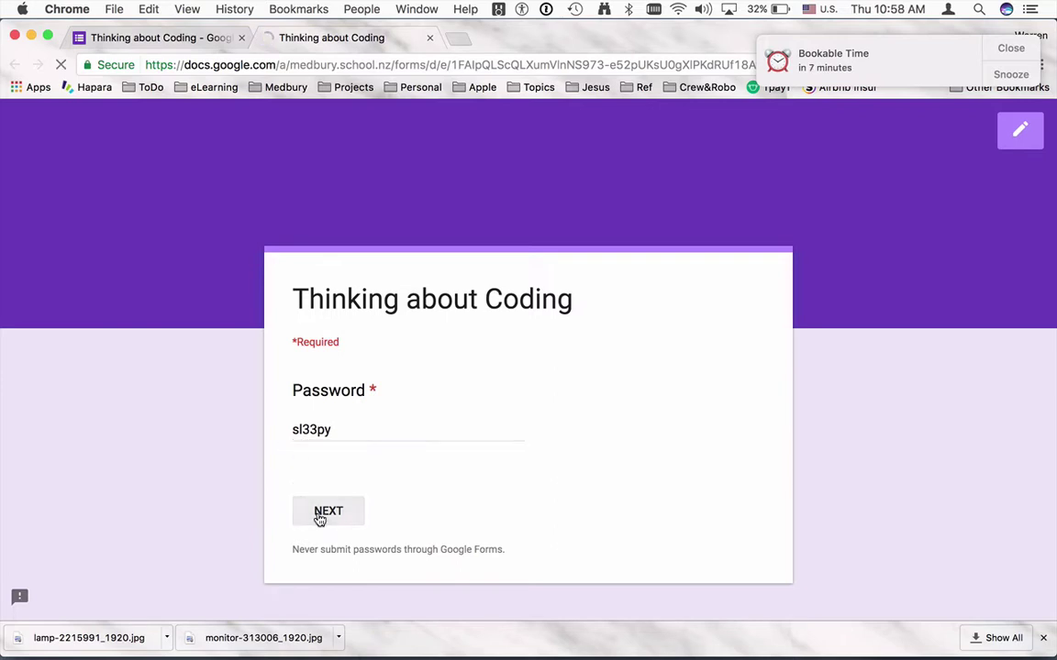